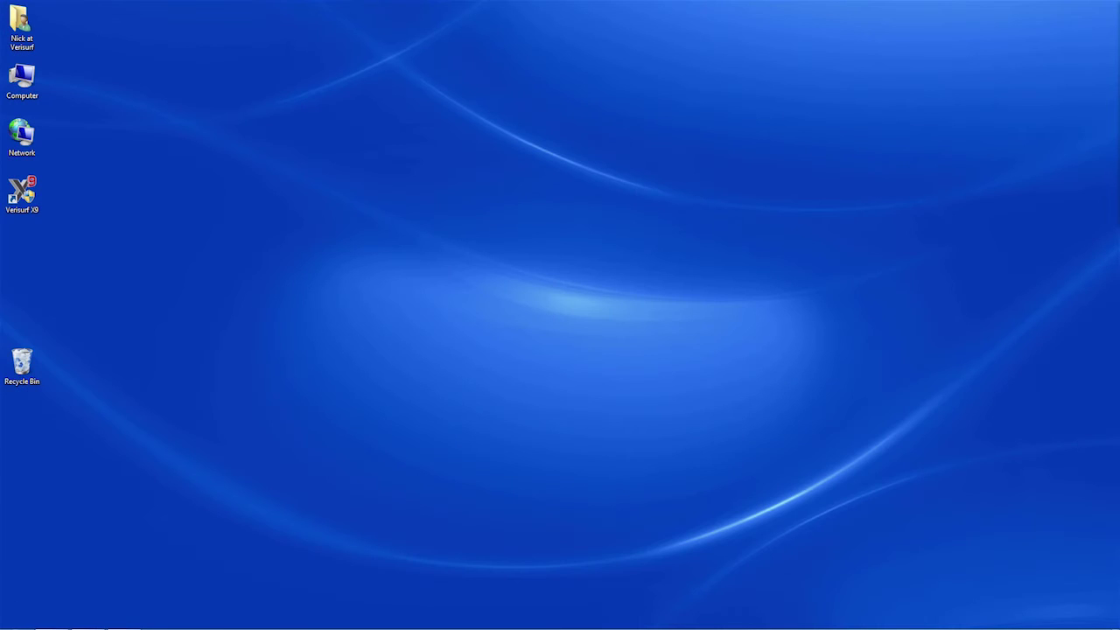
Bring up the Windows Start menu's list of installed programs
key("super")
Launch RDS Control Panel, move its window aside, view About system info, then return to Summary
left_click(118, 365)
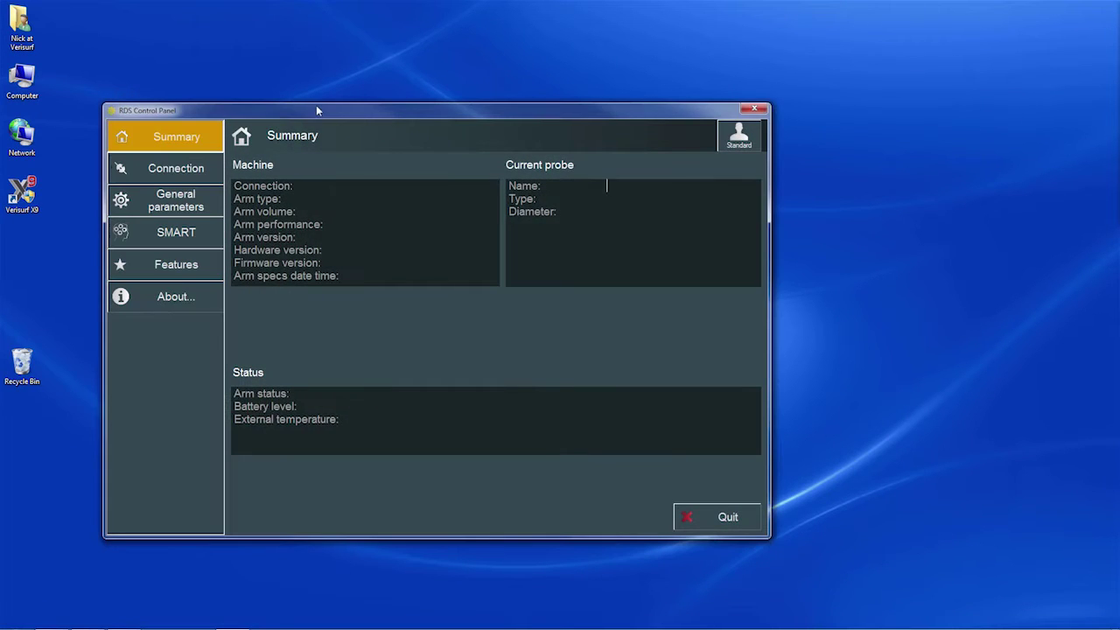
left_click_drag(317, 112, 392, 105)
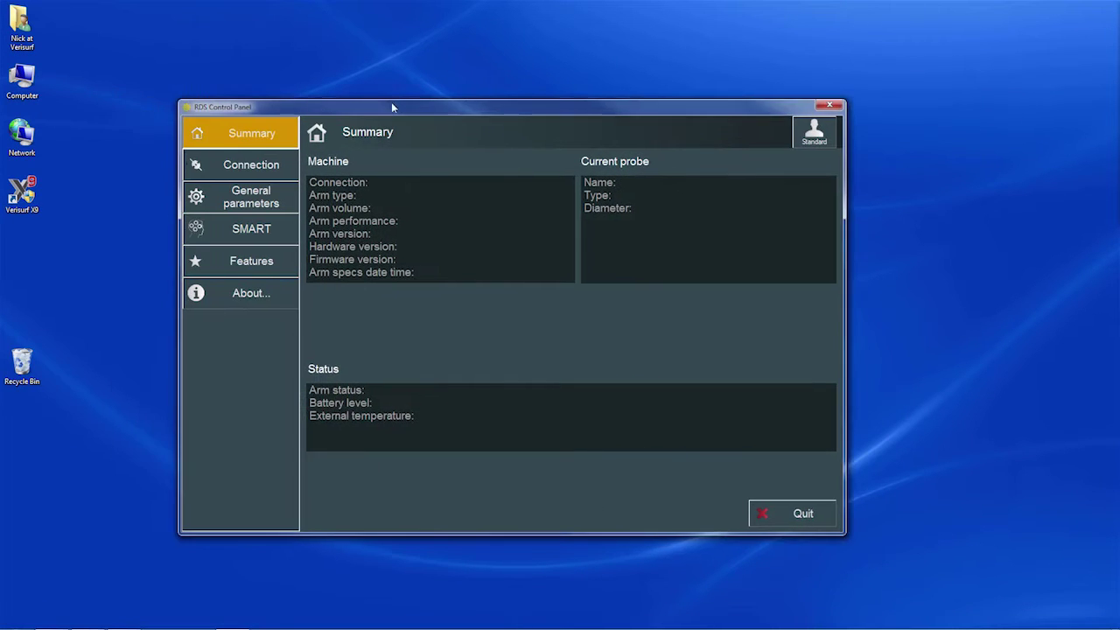
left_click(277, 292)
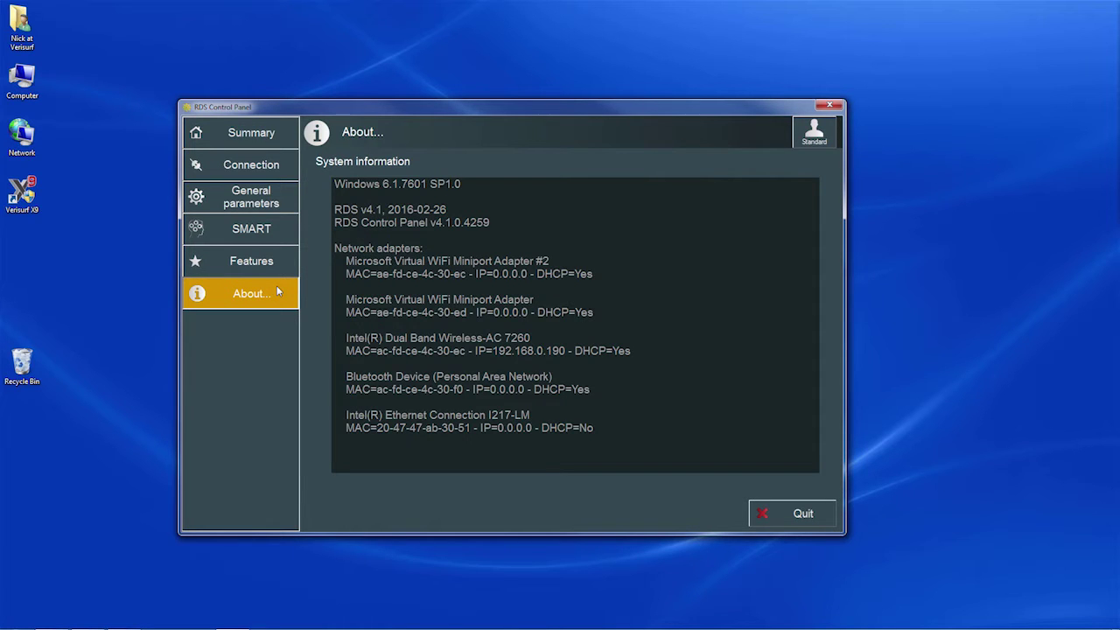
left_click(288, 143)
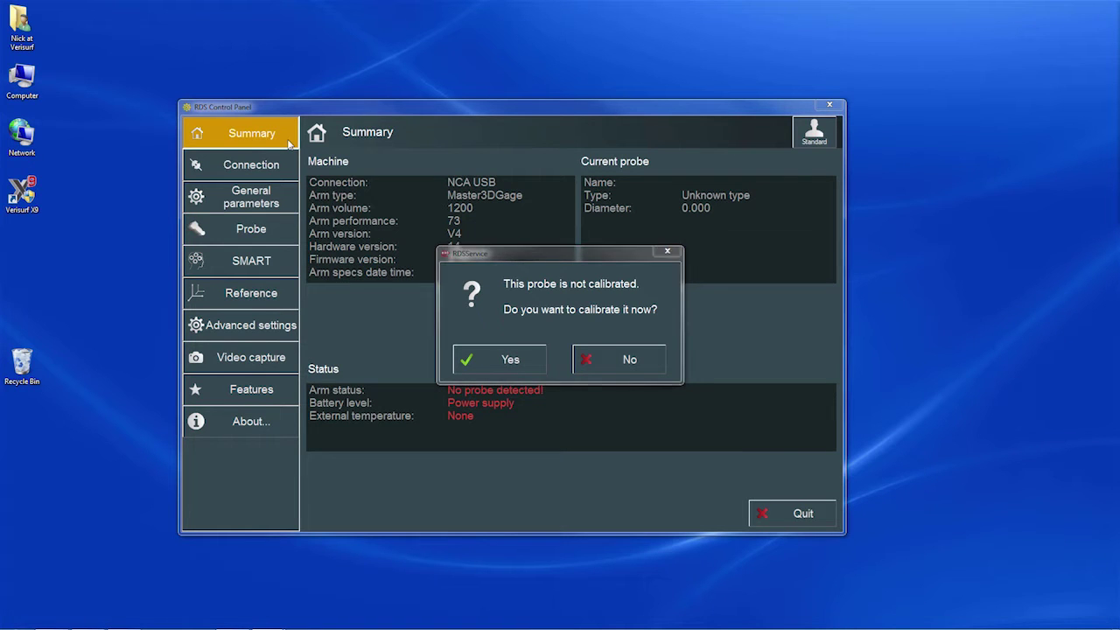
Agree to calibrate the probe now using 'Sphere with reference probe (Default)'
left_click(481, 361)
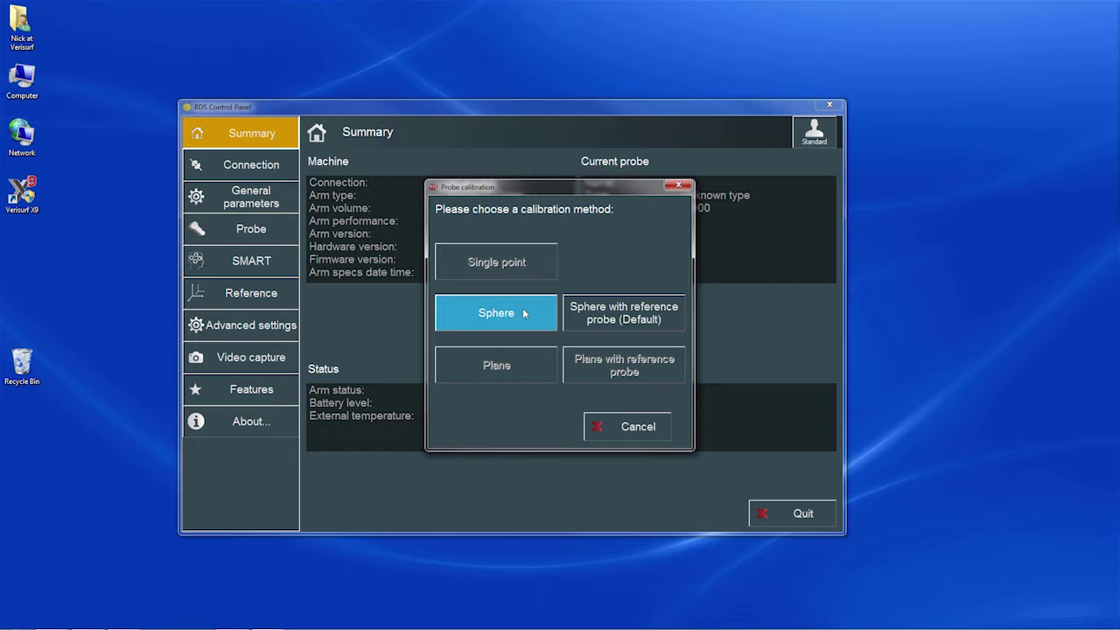
left_click(621, 313)
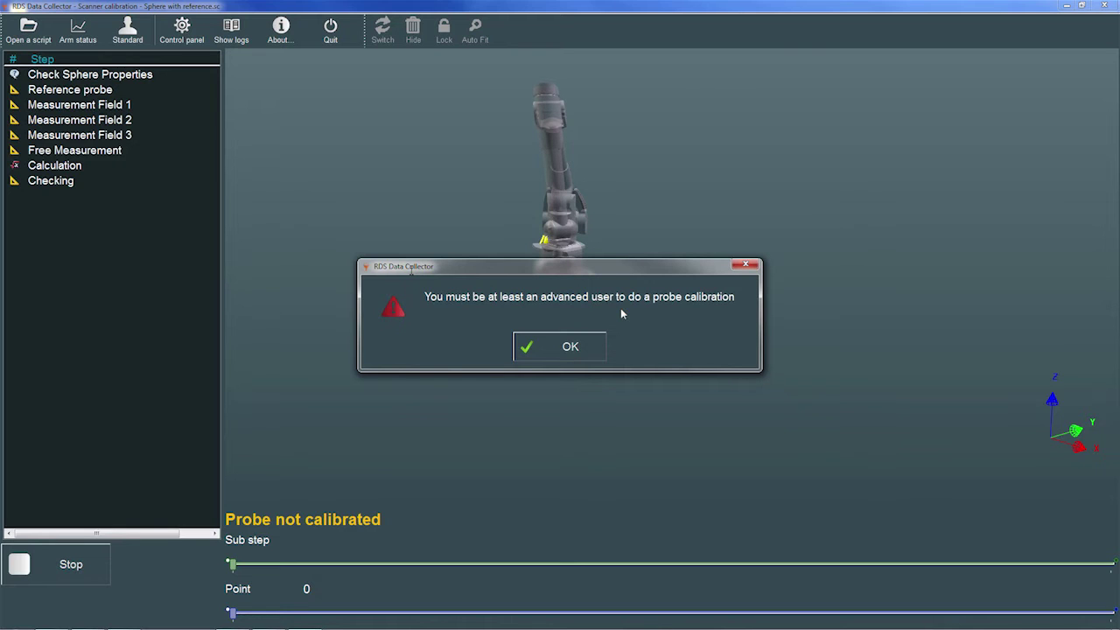
Dismiss the warning, log in as Advanced user with its password, and run all calibration steps
left_click(571, 346)
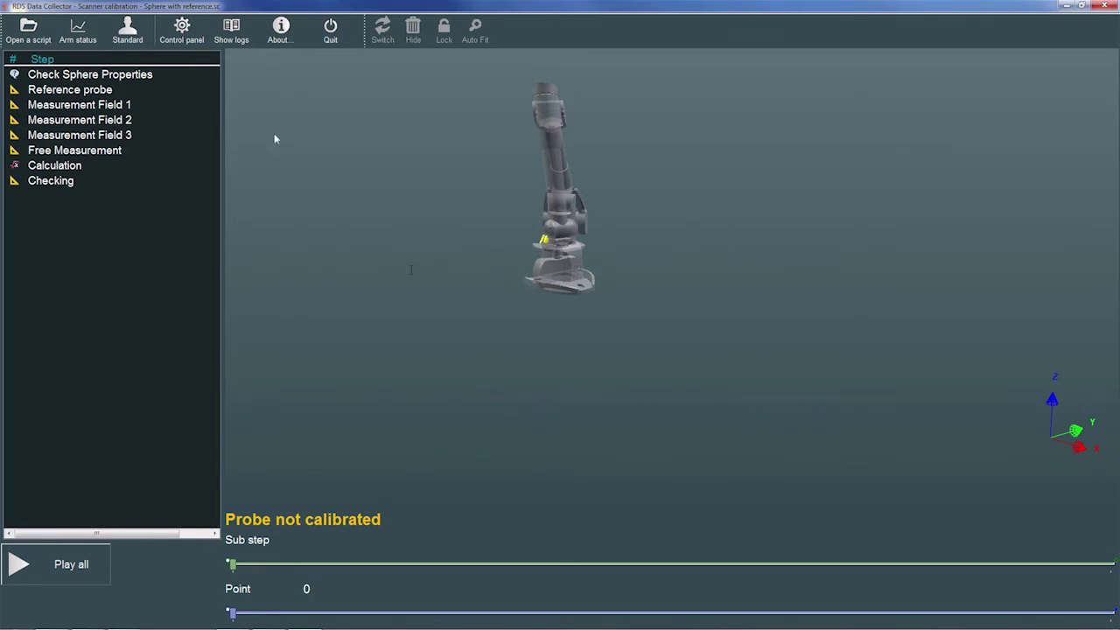
left_click(142, 35)
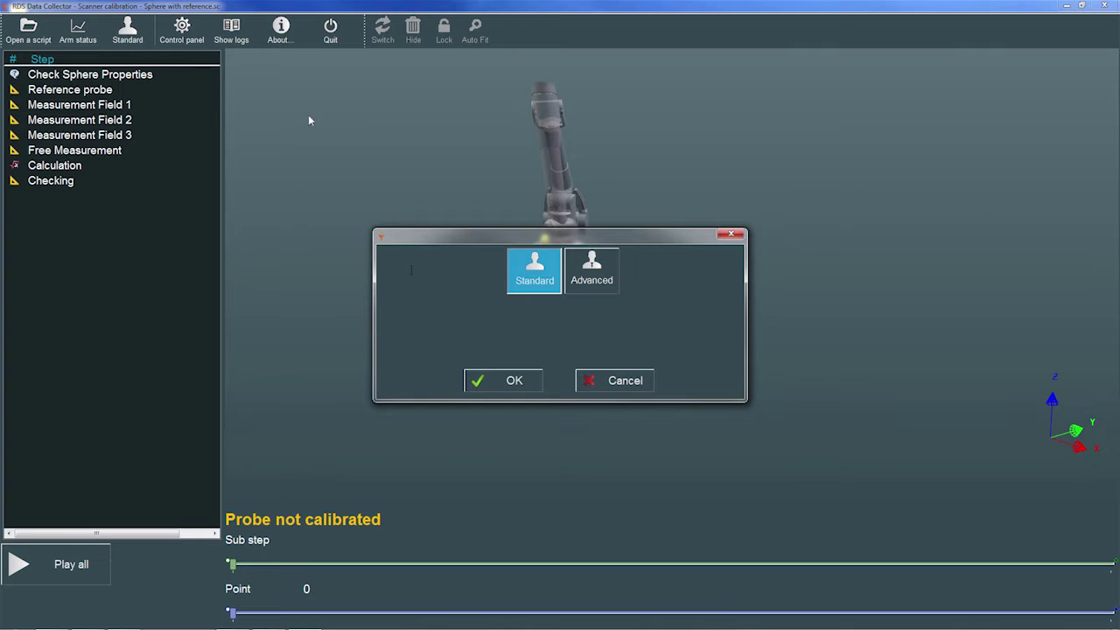
left_click(590, 263)
key("Tab")
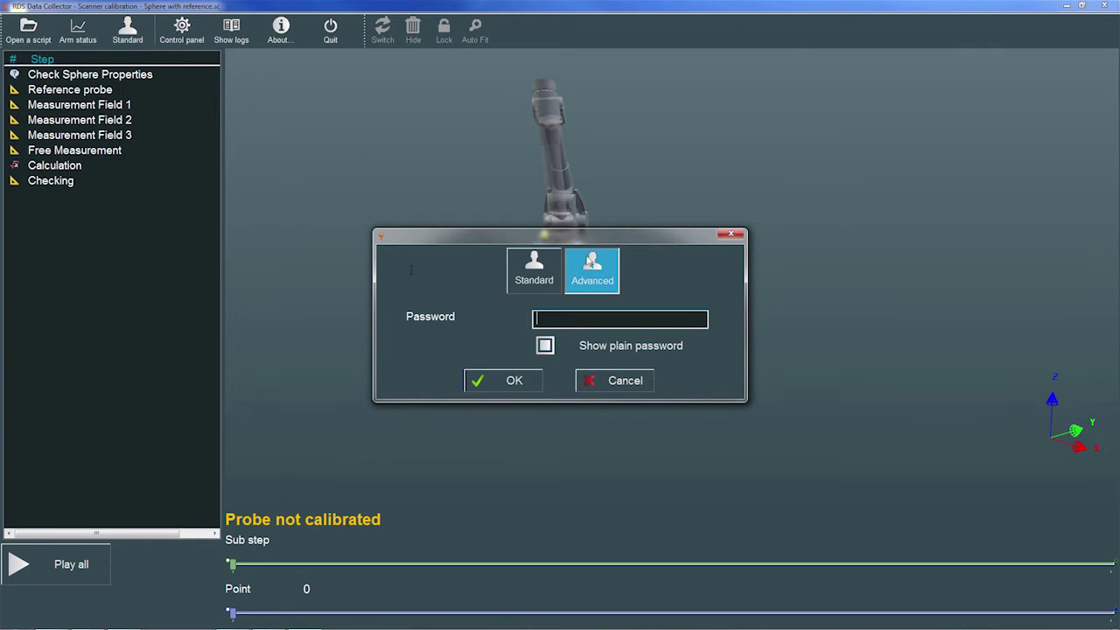
type("Advanced")
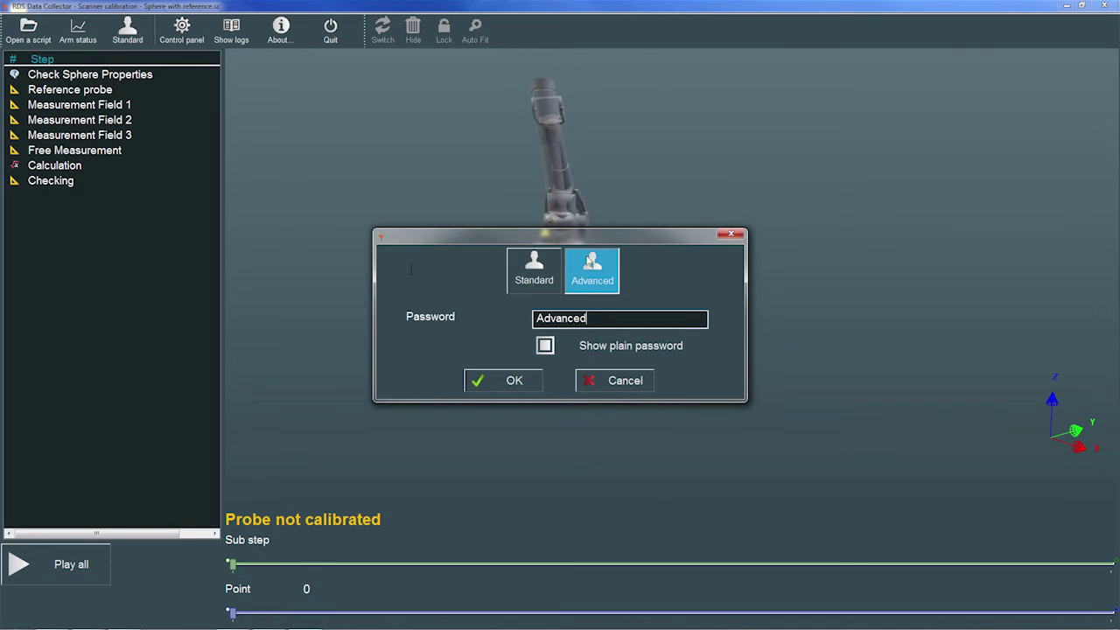
left_click(514, 383)
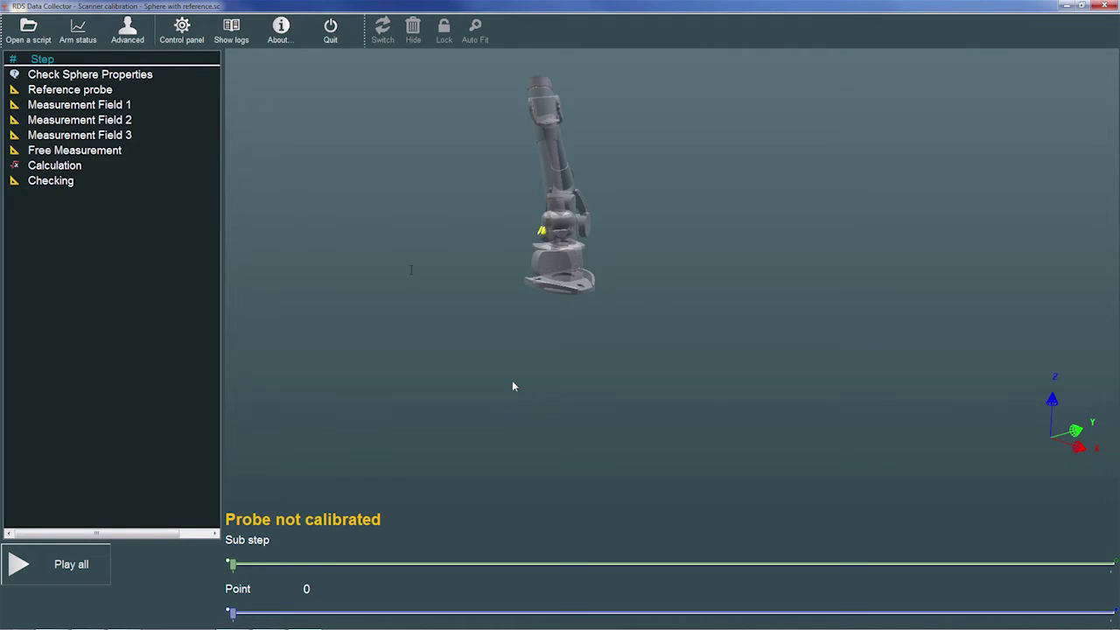
left_click(99, 567)
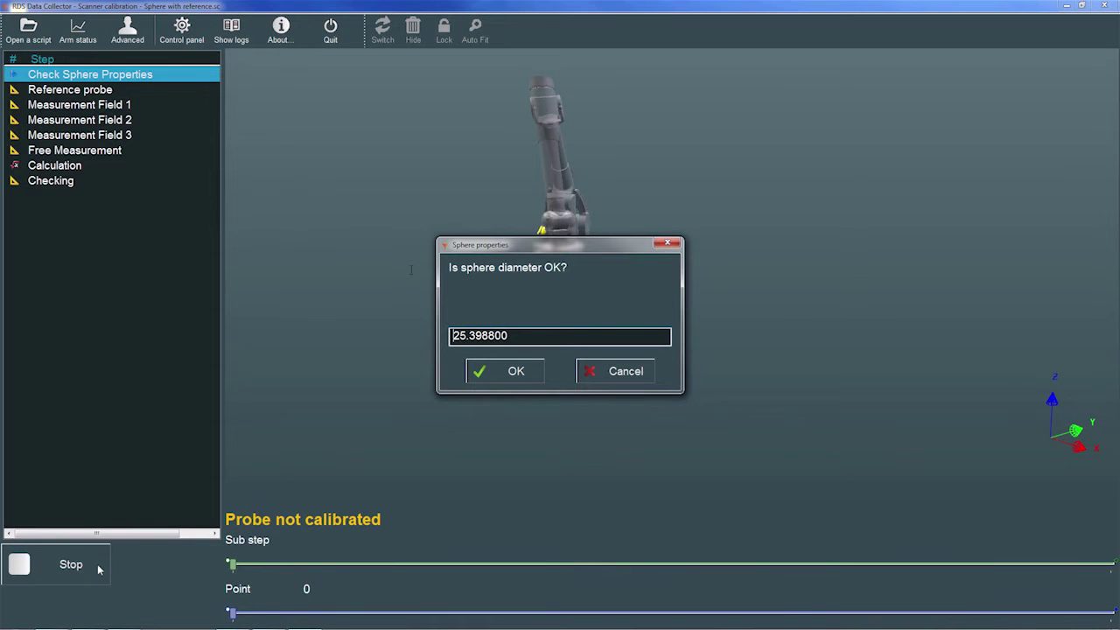
Accept the 25.398800 sphere diameter in the Sphere properties dialog
left_click(509, 371)
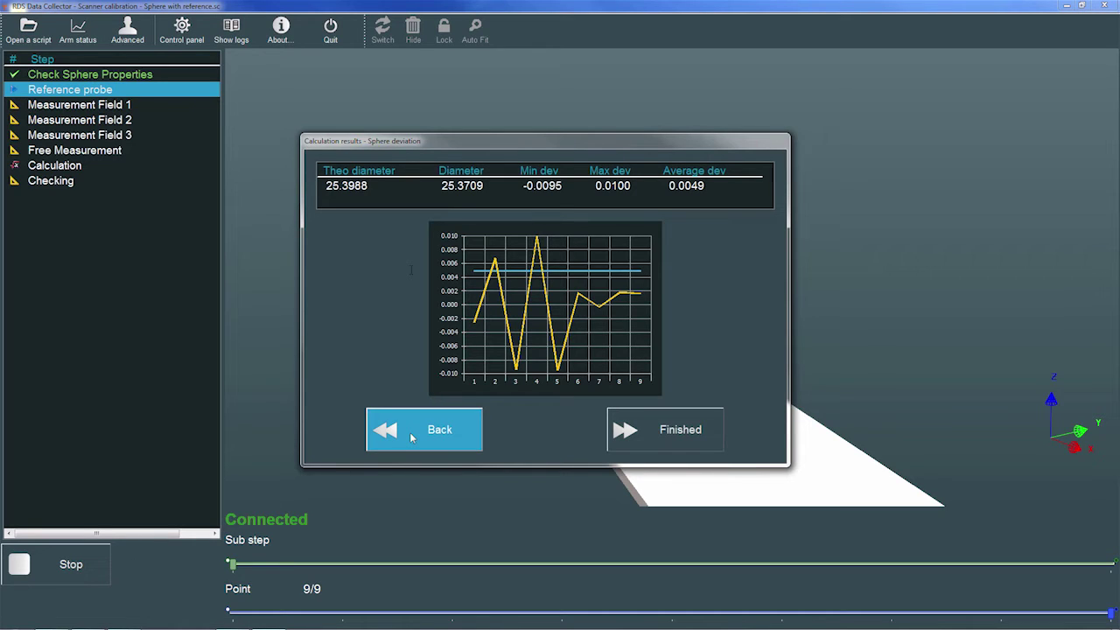
Accept the reference-probe sphere results (25.3709 diameter, 0.0049 average deviation) and continue
left_click(665, 430)
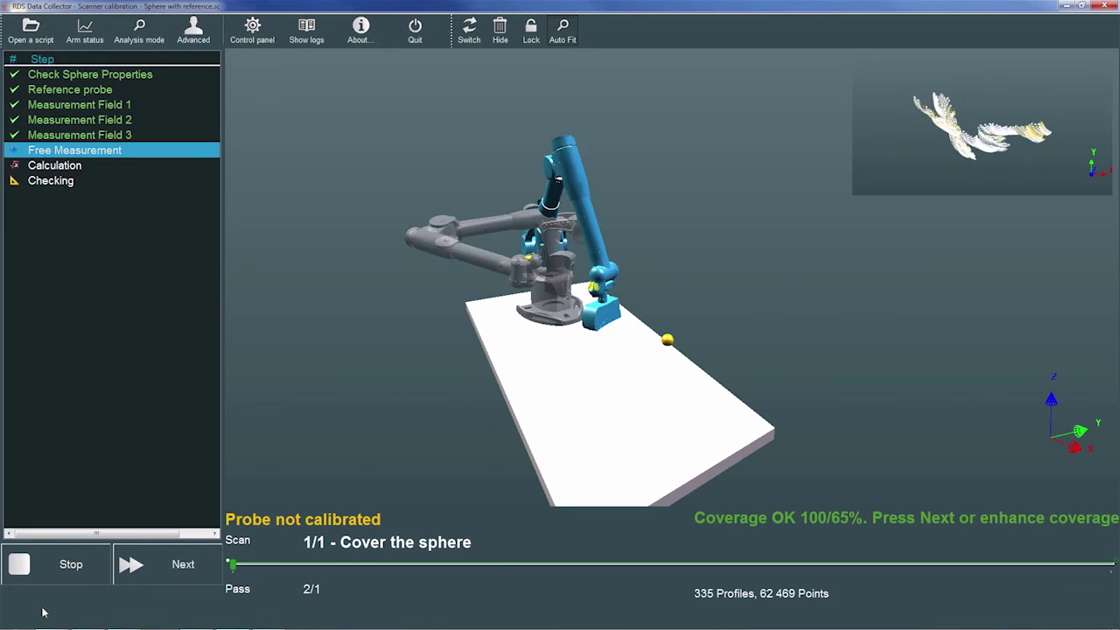
End the Free Measurement sphere scan at 100/65% coverage and proceed to calculation
left_click(154, 569)
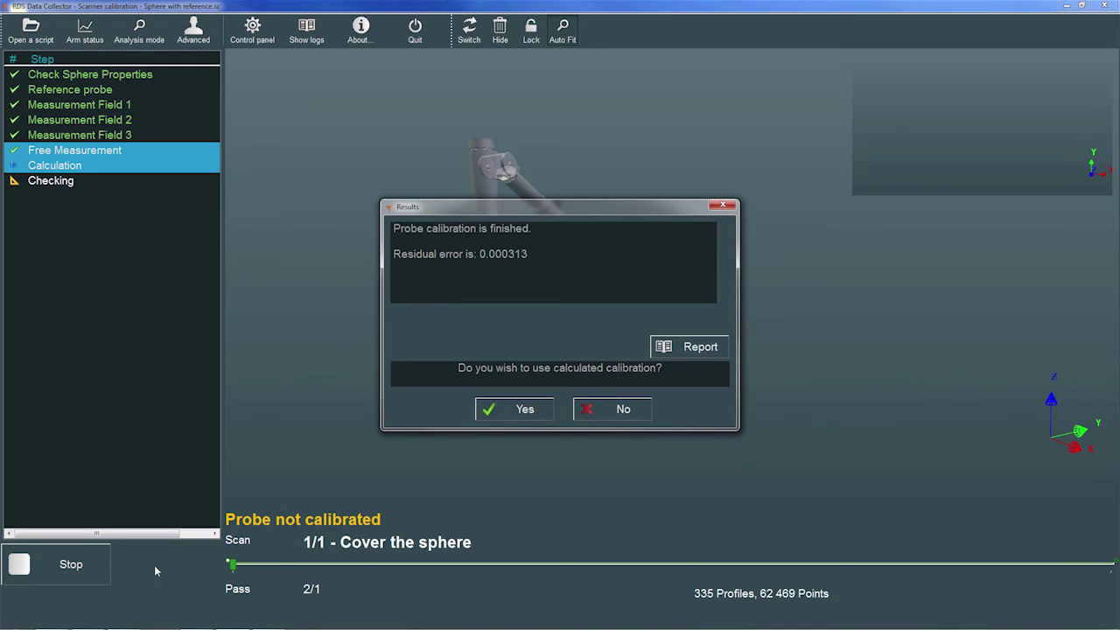
Accept the 0.000313-residual calibration, rename the probe to VSI-87, and confirm updating arm specs
left_click(504, 415)
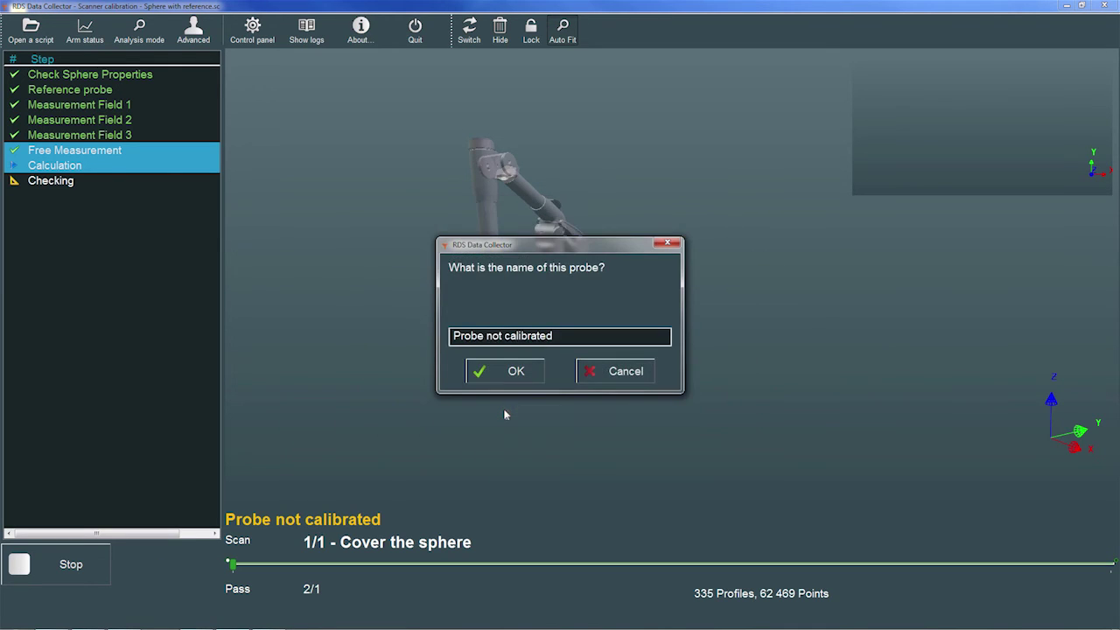
triple_click(452, 338)
type("V")
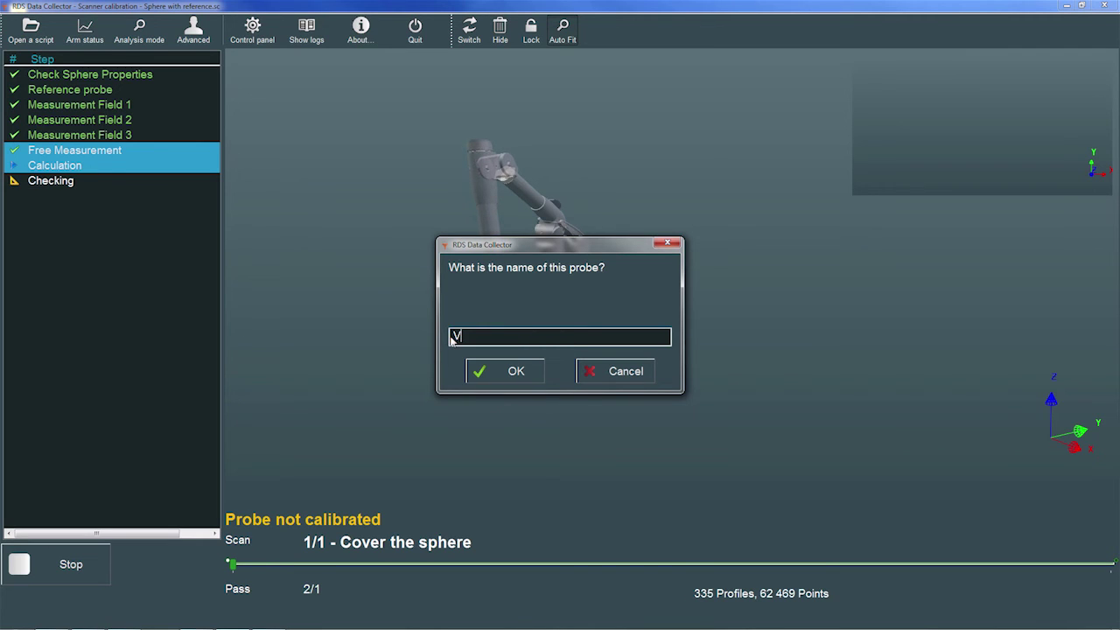
type("SI-87")
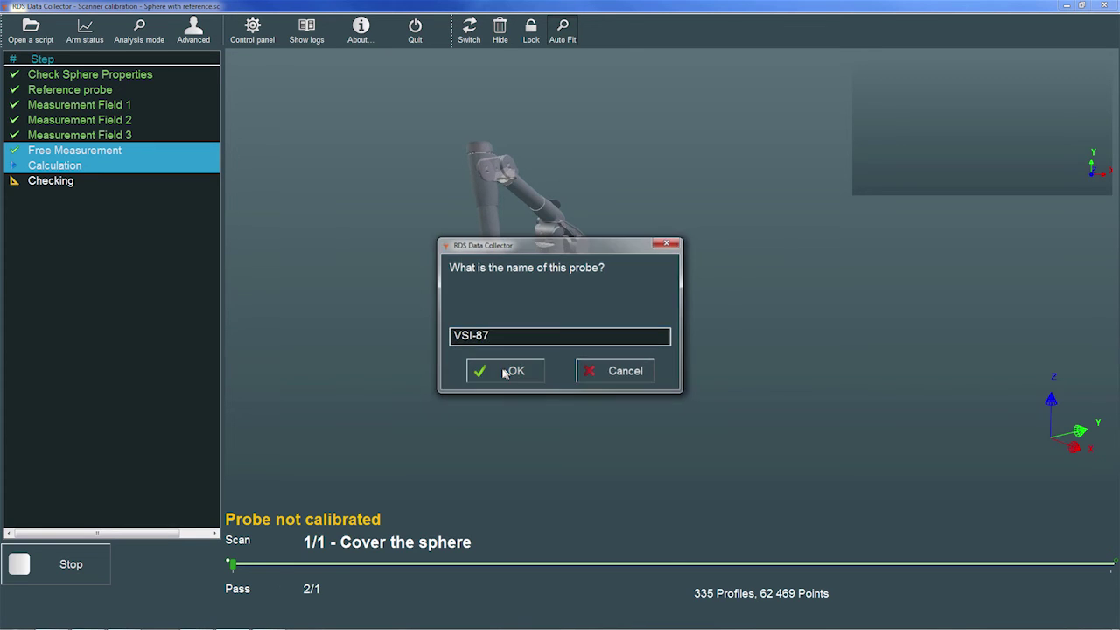
left_click(510, 371)
left_click(500, 348)
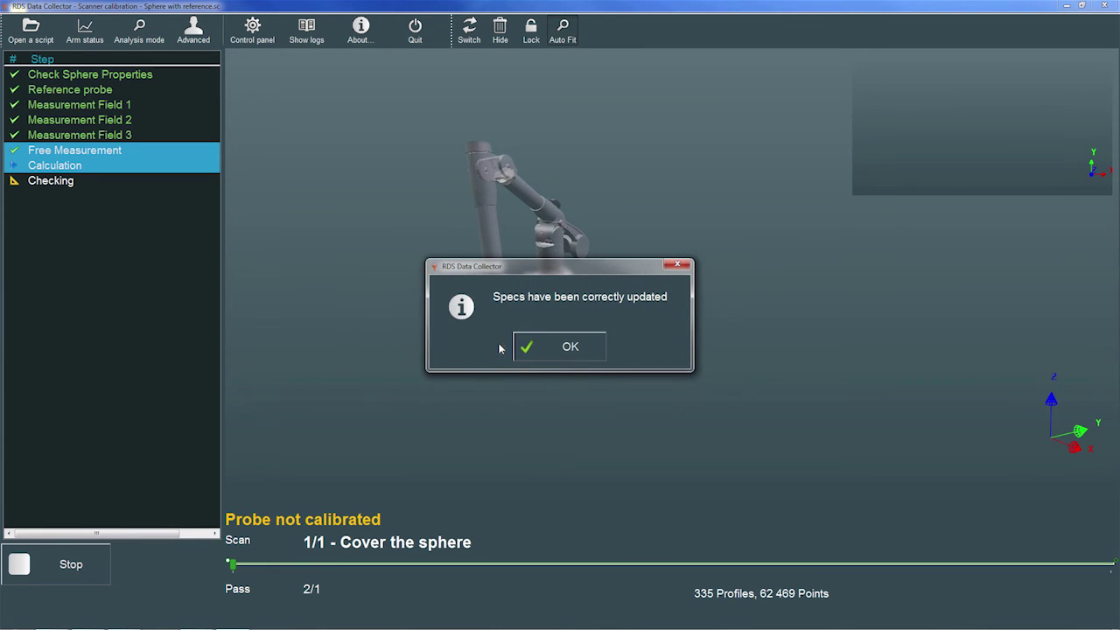
left_click(549, 347)
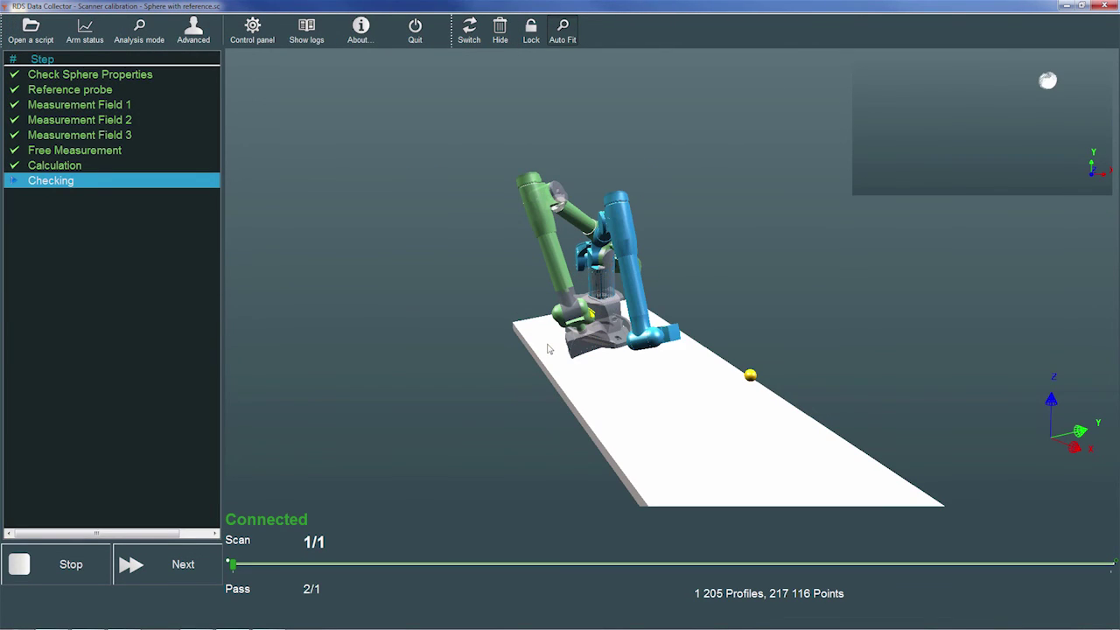
Compute results from the checking scan of 1 205 profiles and 217 116 points
left_click(207, 569)
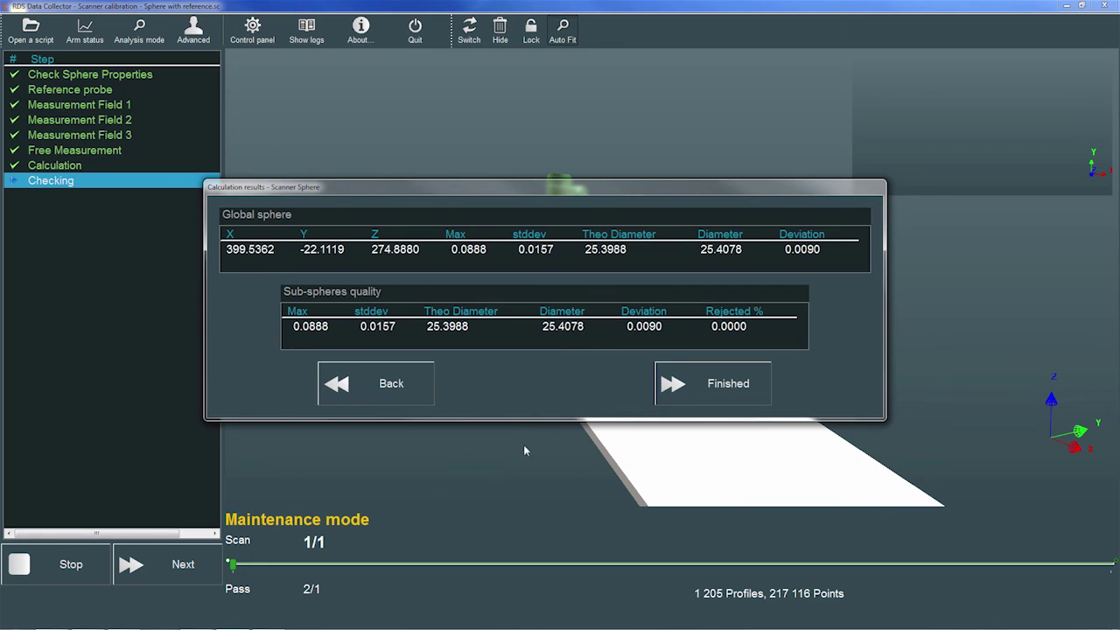
Finish the check (25.4078 vs 25.3988 diameter, 0.0090 deviation) and close Data Collector
left_click(697, 385)
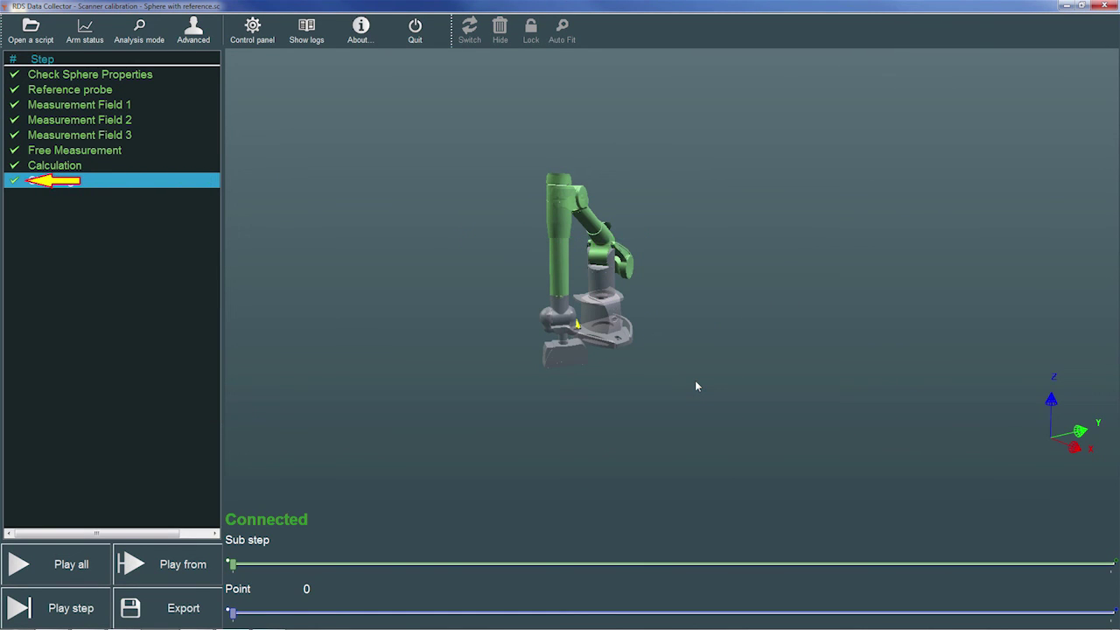
left_click(1106, 7)
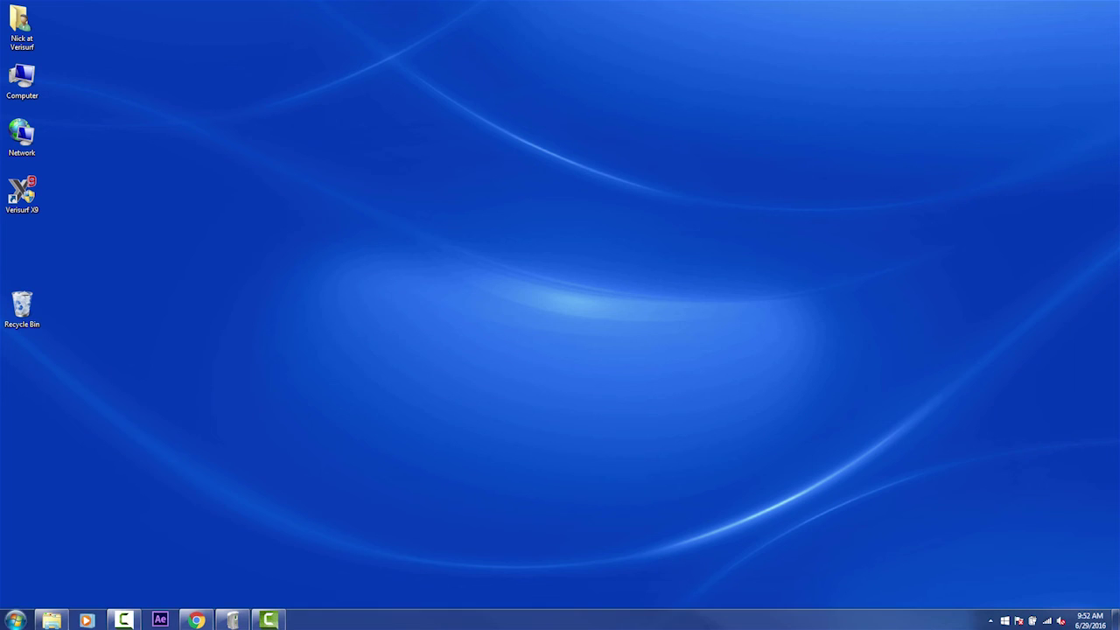
Open the Windows Start menu to find a program to launch
left_click(15, 618)
Launch RDS Control Panel, check VSI-87 on the Probe page, and start a Sphere with reference probe calibration
left_click(68, 367)
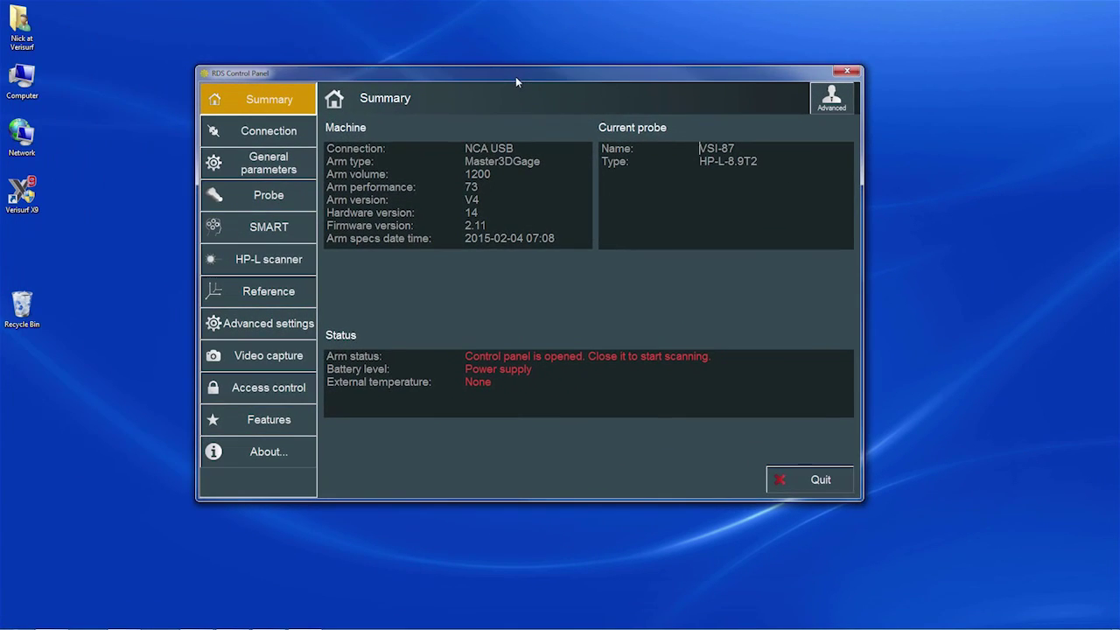
left_click(282, 204)
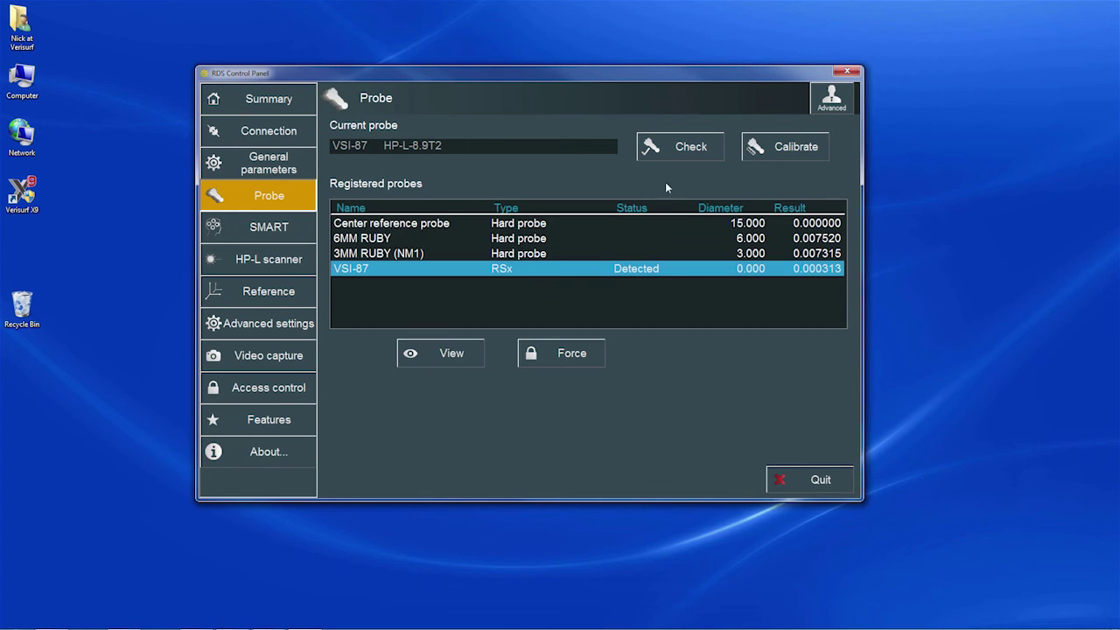
left_click(774, 159)
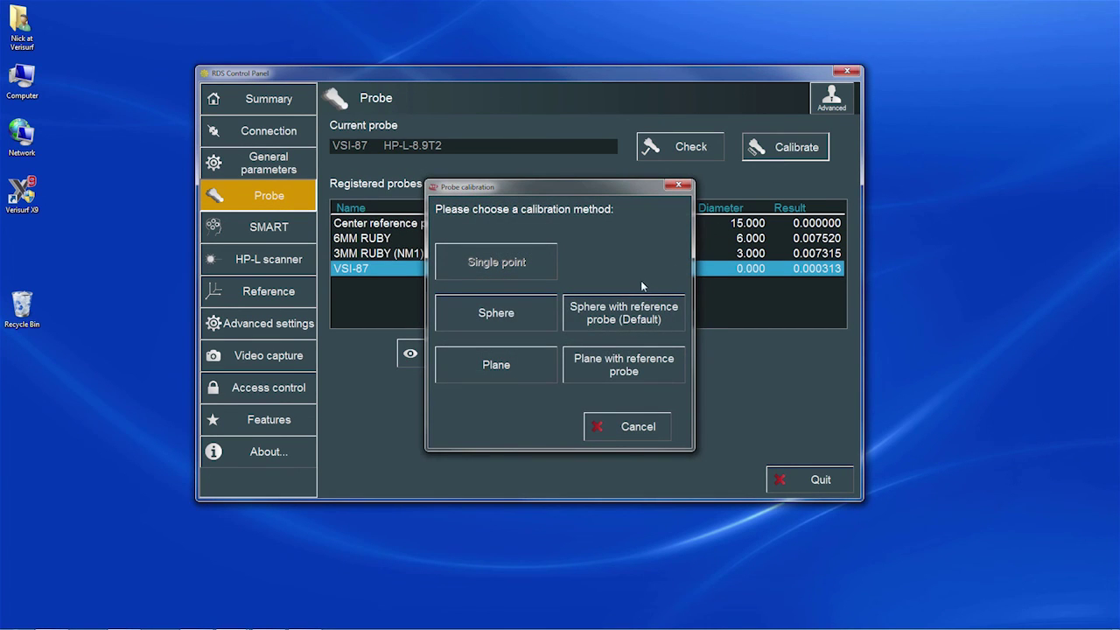
left_click(620, 315)
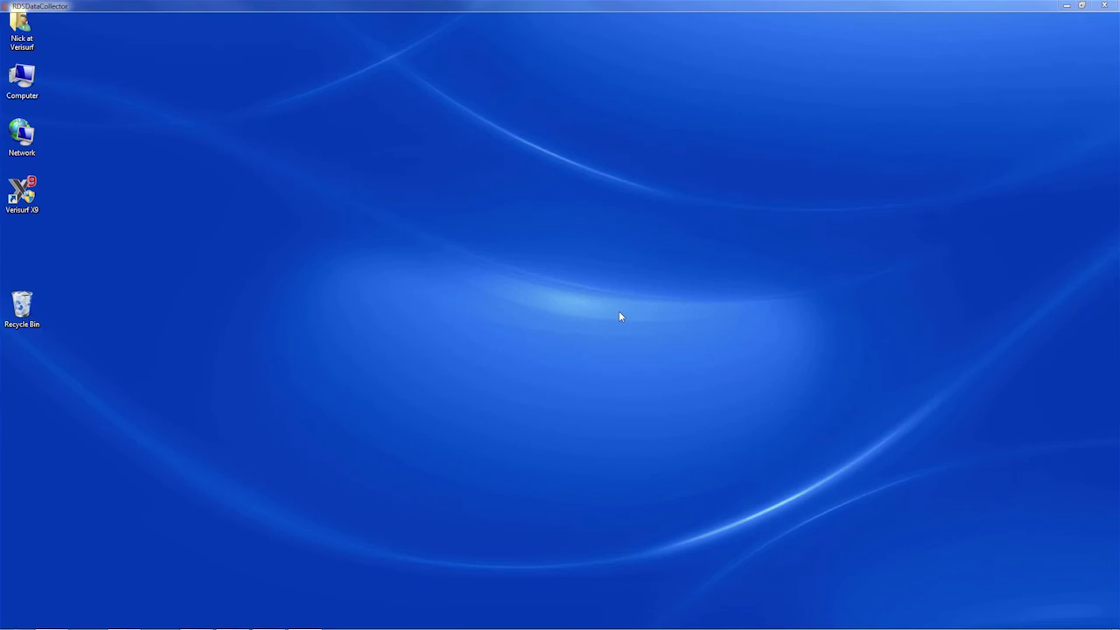